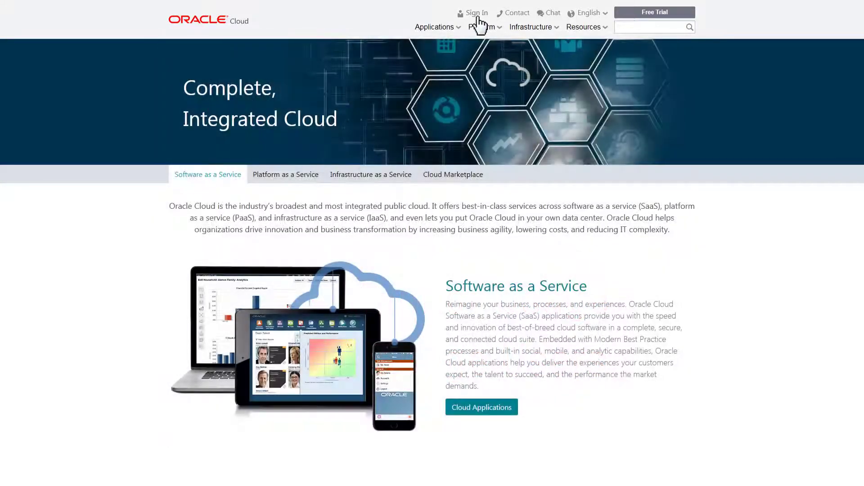
Sign in to Oracle Content and Experience Cloud and land on the Documents page
left_click(478, 16)
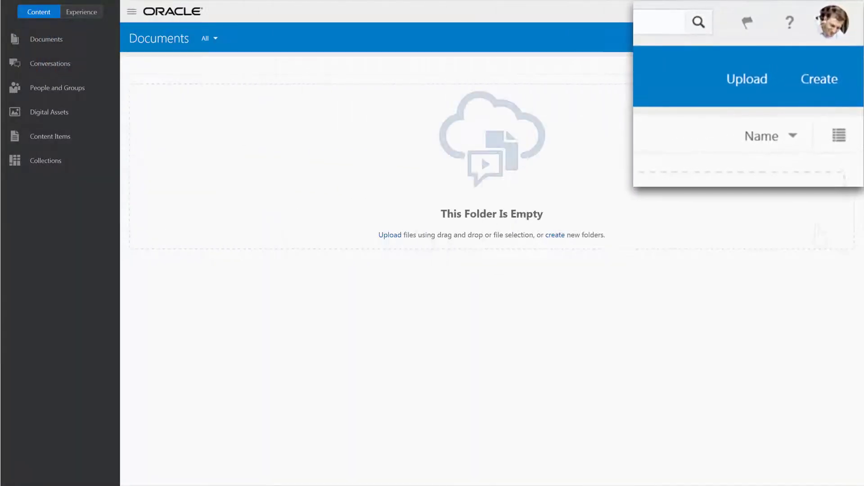
From the user menu go to Administration and switch to the Documents settings section
left_click(834, 27)
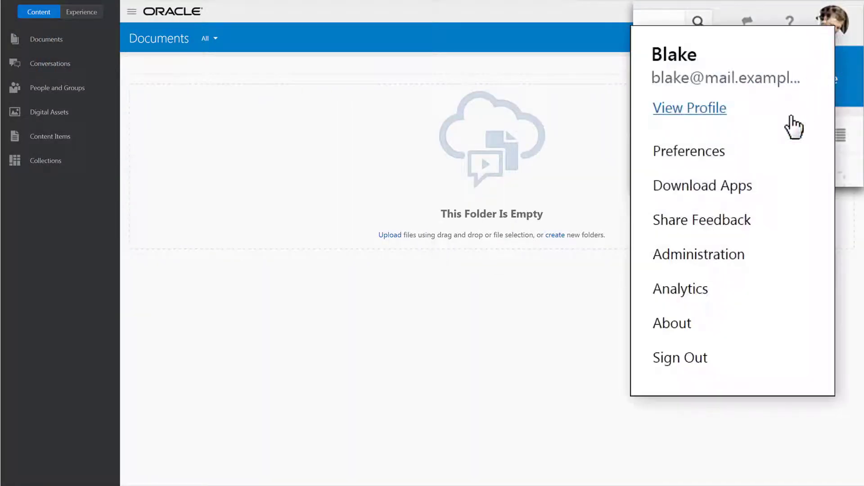
left_click(721, 256)
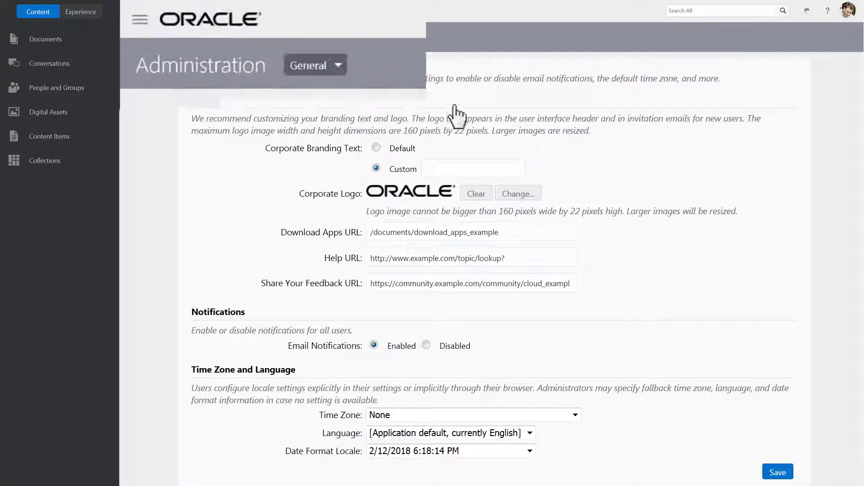
left_click(246, 39)
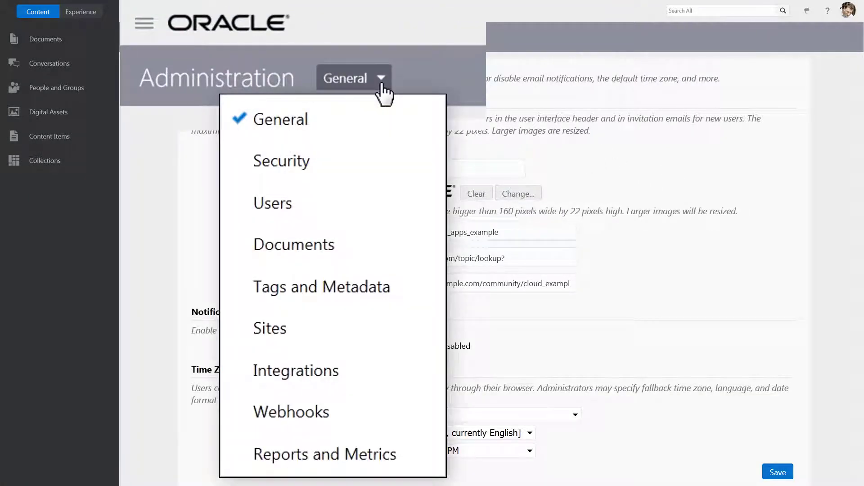
left_click(297, 245)
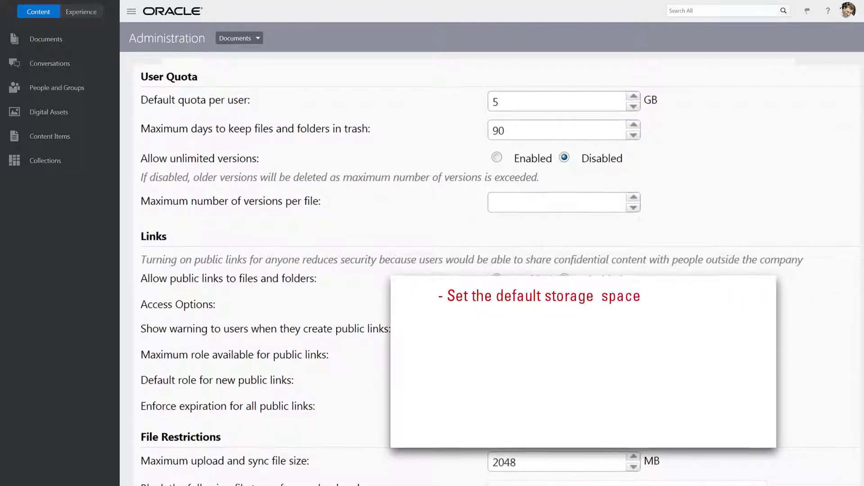
scroll(432, 270, "down", 1)
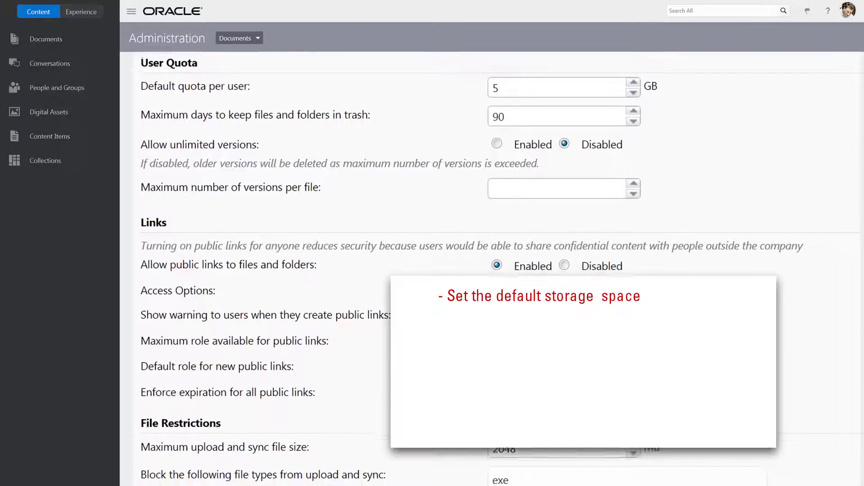
scroll(500, 256, "down", 2)
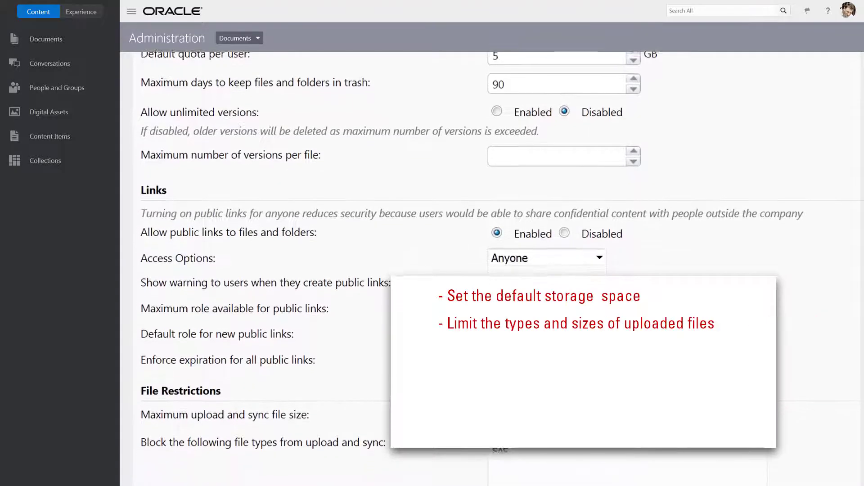
scroll(432, 270, "down", 1)
scroll(432, 270, "down", 1)
scroll(433, 270, "down", 1)
scroll(432, 270, "down", 1)
scroll(433, 271, "down", 1)
scroll(432, 271, "down", 1)
scroll(432, 271, "down", 1)
scroll(432, 270, "down", 1)
scroll(500, 260, "down", 2)
scroll(500, 260, "down", 1)
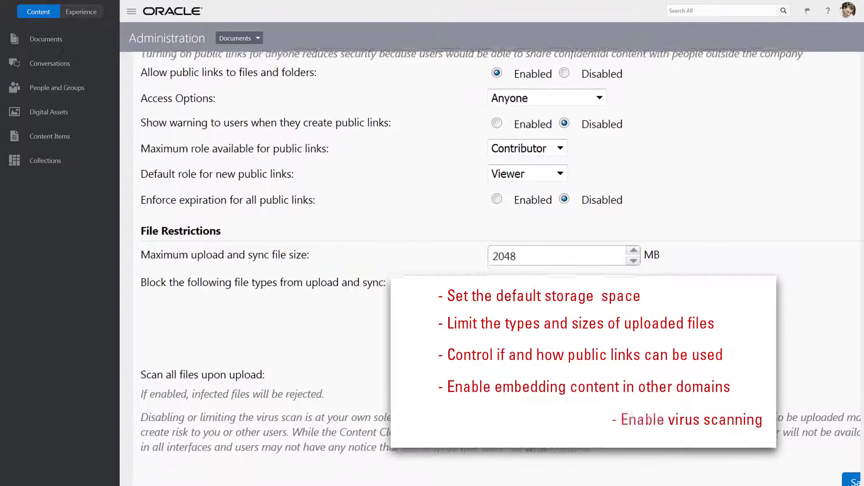
scroll(432, 271, "down", 1)
scroll(432, 270, "down", 1)
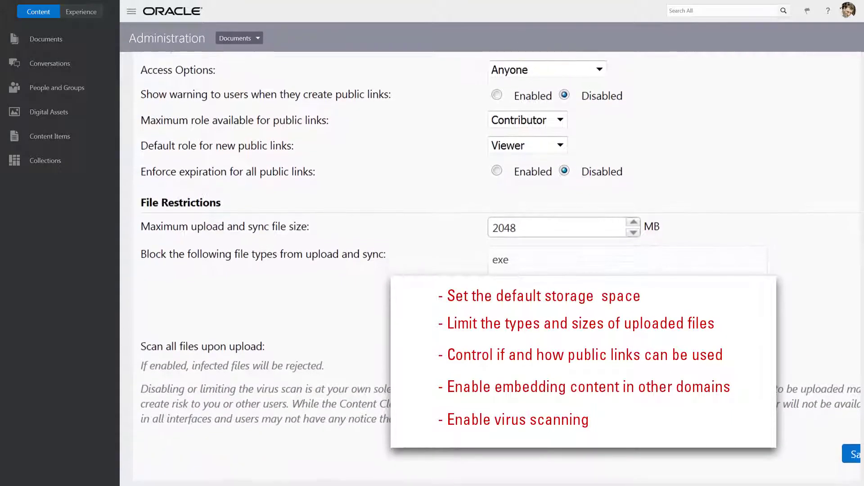
scroll(432, 271, "down", 1)
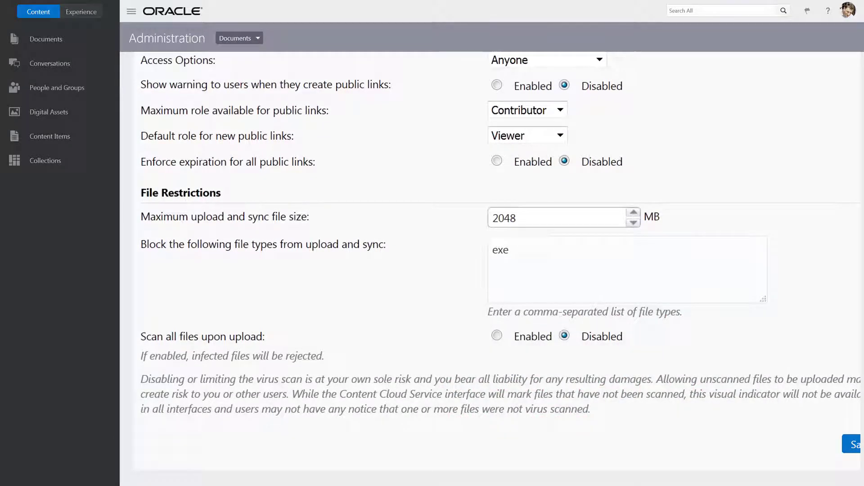
scroll(432, 270, "up", 1)
scroll(432, 270, "up", 3)
scroll(432, 270, "up", 1)
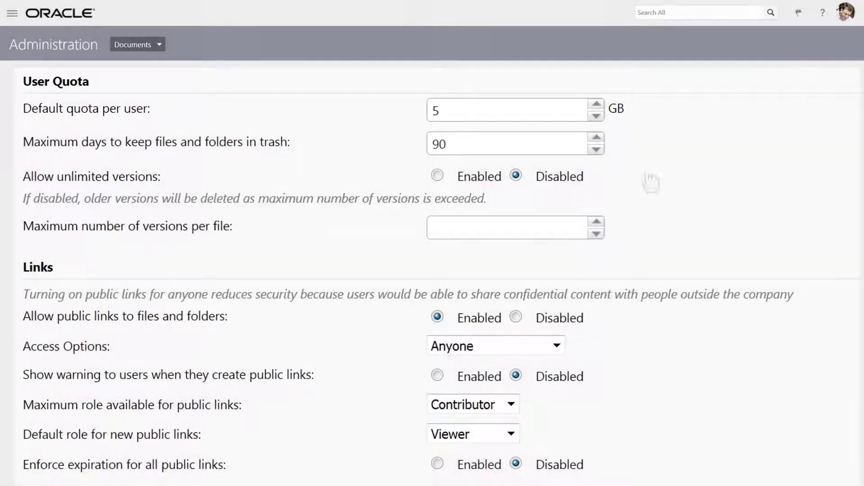
In the Users administration section, transfer the first deprovisioned user's content to the suggested recipient
left_click(156, 45)
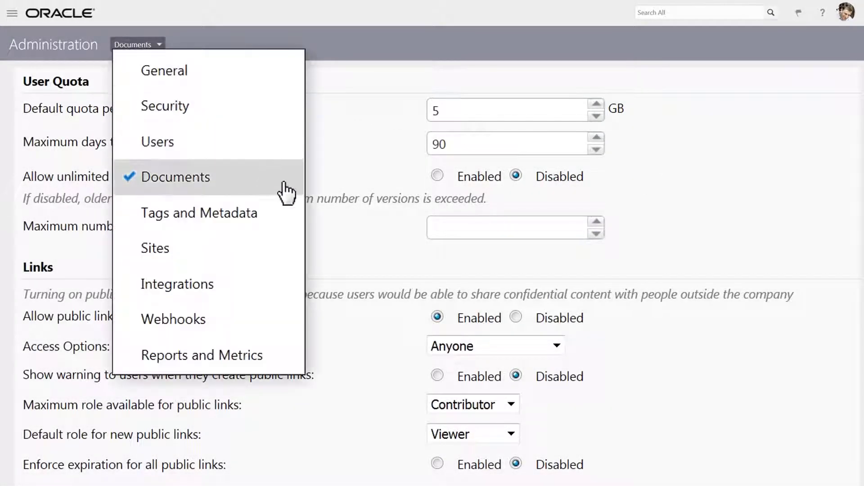
left_click(227, 150)
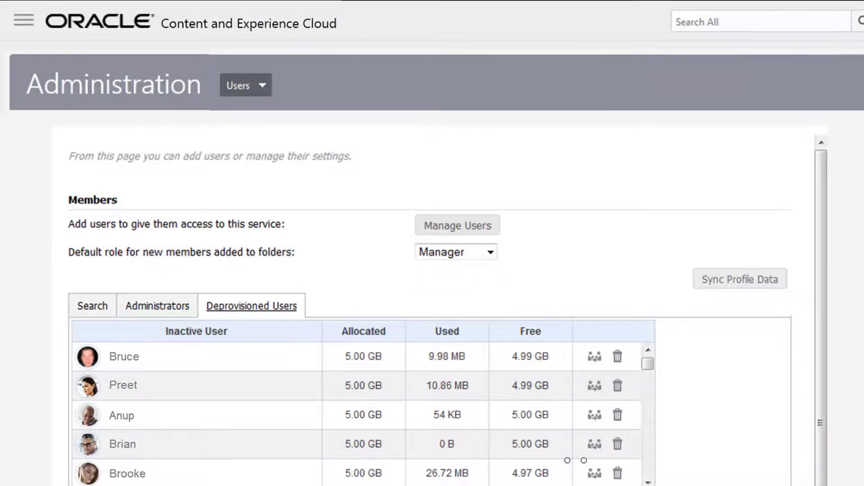
left_click(594, 357)
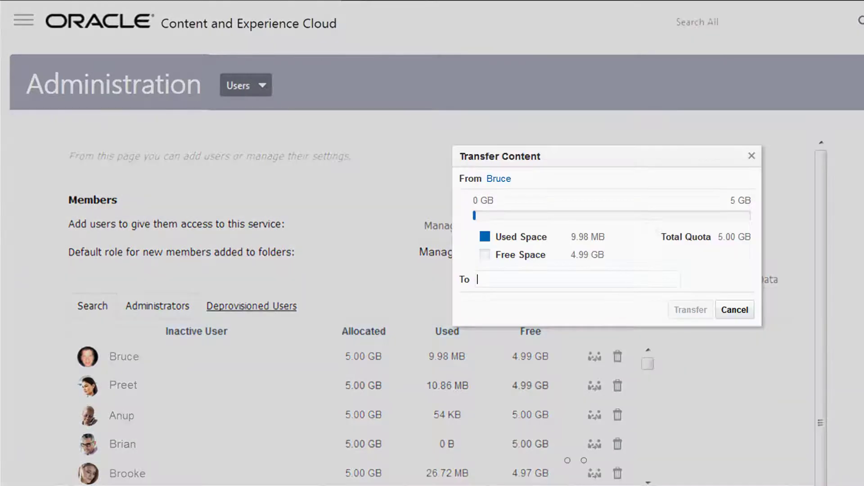
type("Anup")
left_click(558, 359)
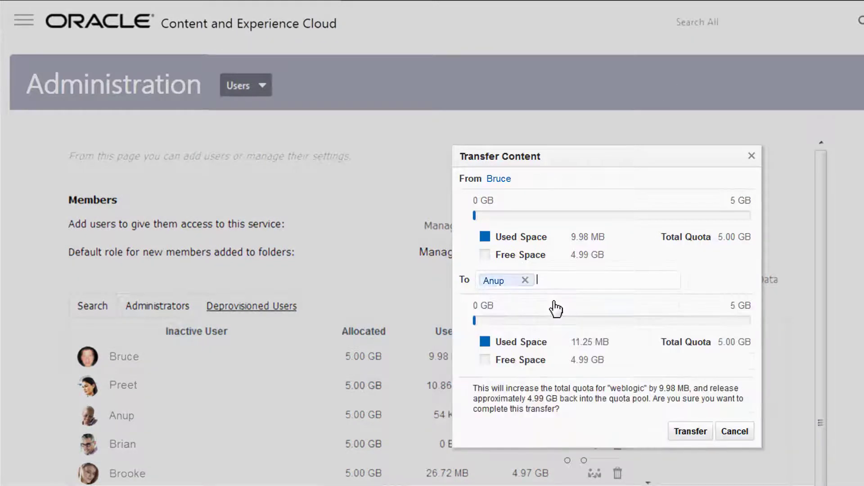
left_click(697, 435)
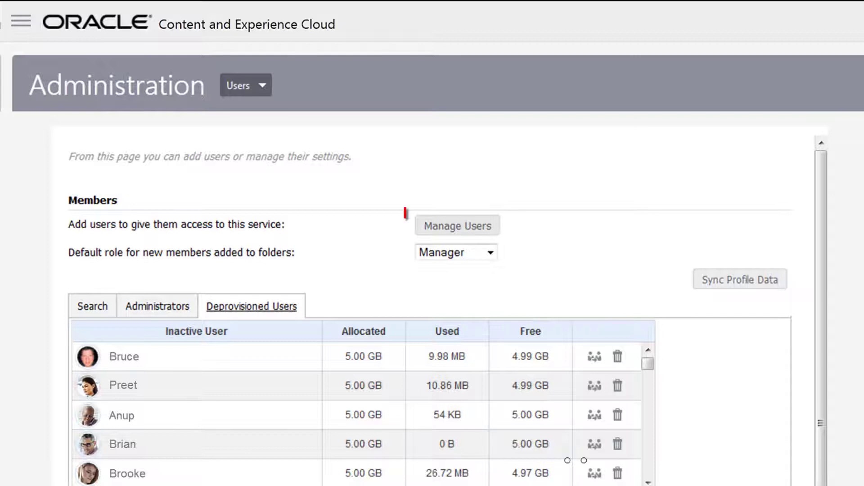
In My Services Add User, assign the new user the Oracle Content and Experience Cloud User role
left_click(459, 228)
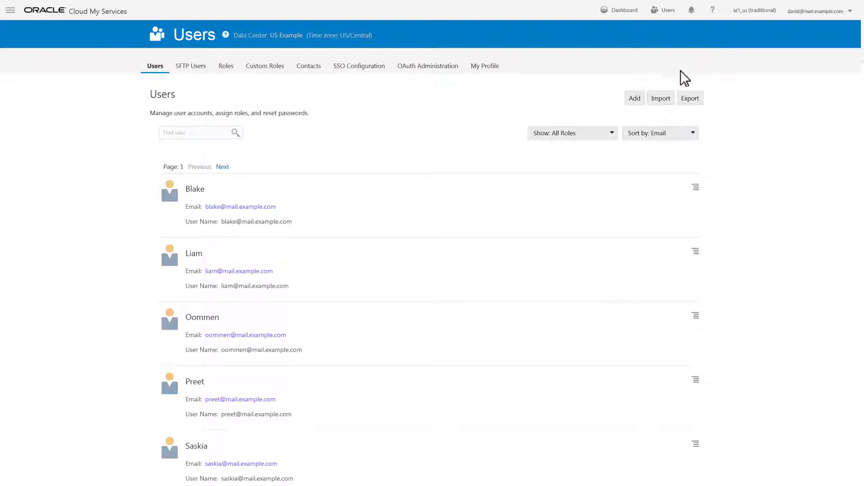
left_click(636, 98)
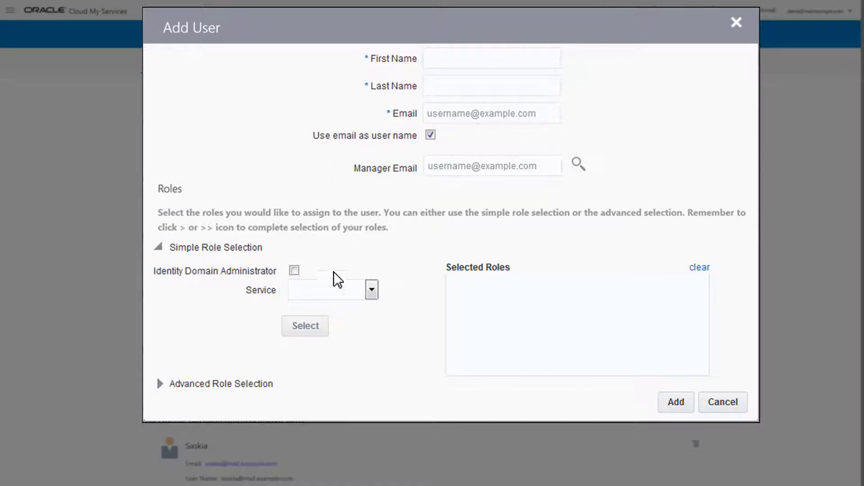
left_click(203, 384)
left_click(328, 424)
left_click(438, 307)
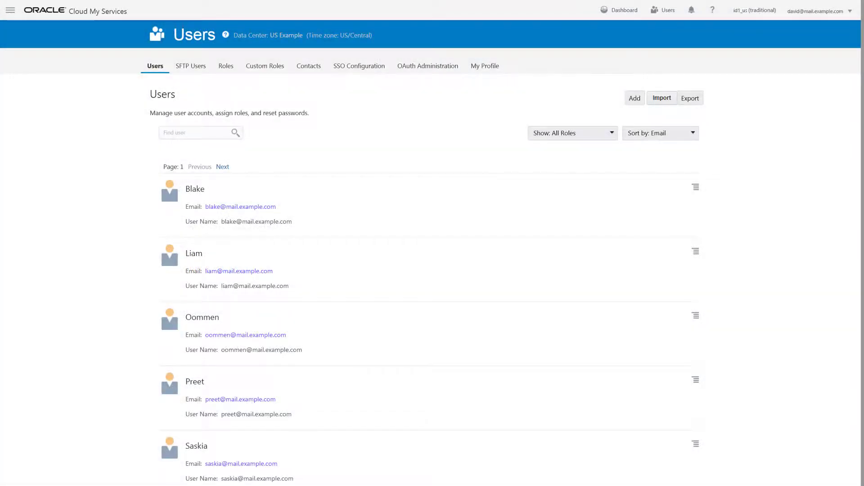
Bulk-import user accounts from user_list.csv in the batch_lists folder
left_click(663, 97)
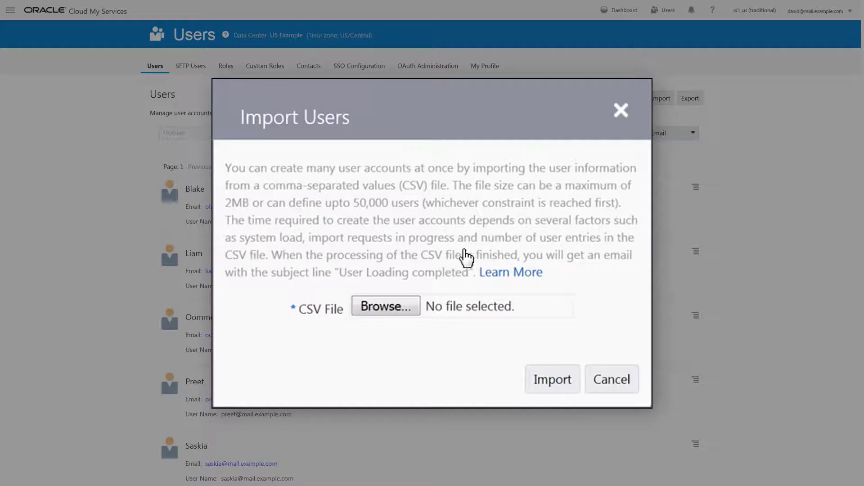
left_click(388, 307)
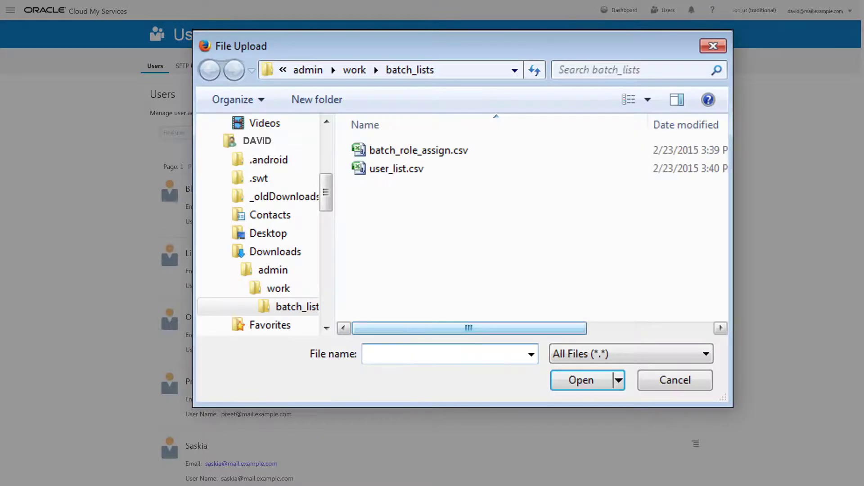
left_click(409, 172)
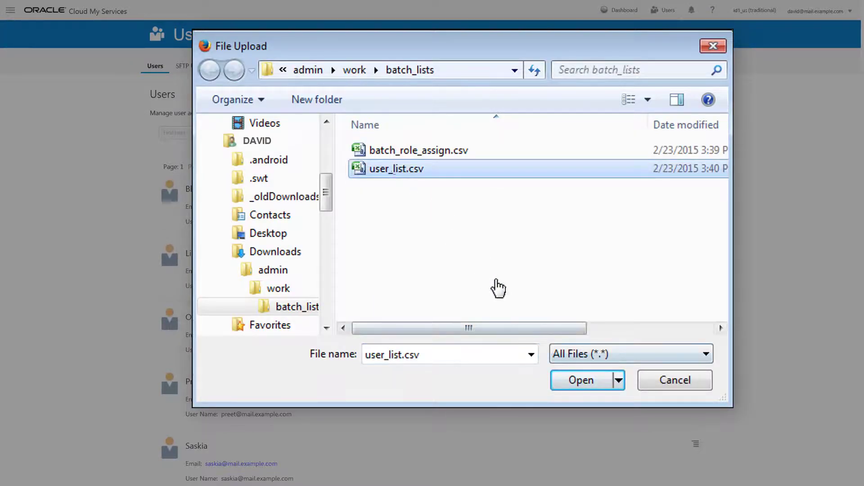
left_click(578, 382)
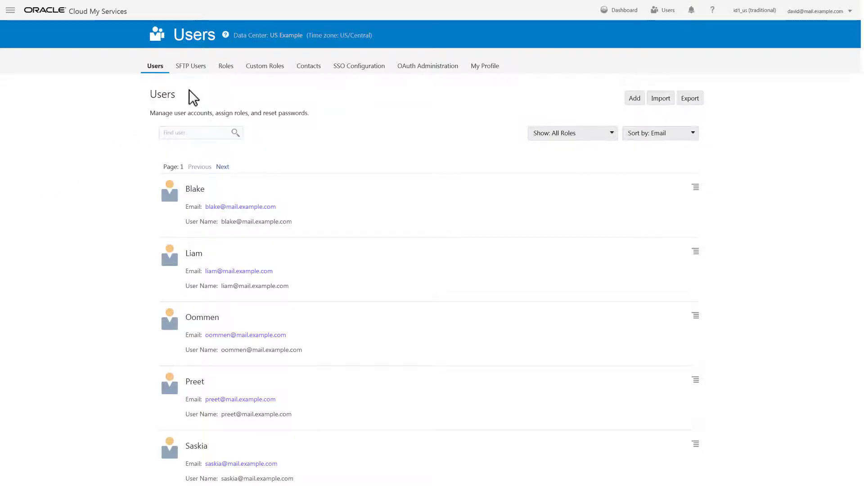
Batch-assign the Oracle Content and Experience Cloud User role to the users in batch_role_assign.csv, then return to Users
left_click(225, 66)
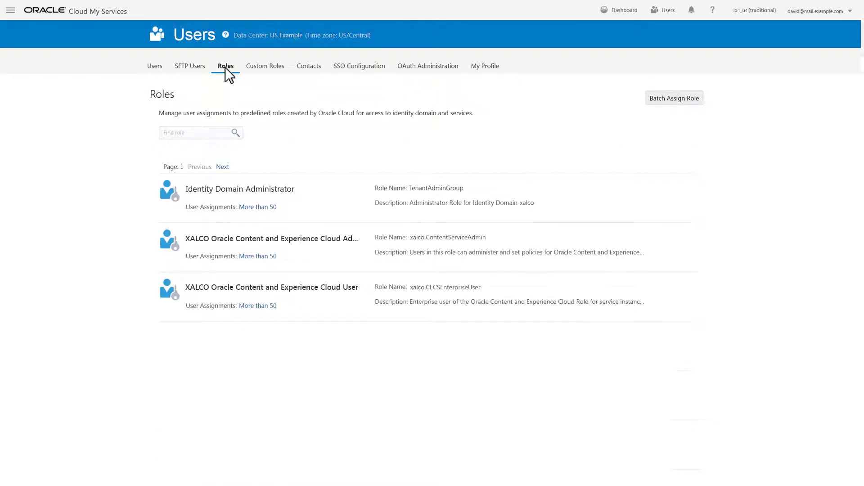
left_click(674, 100)
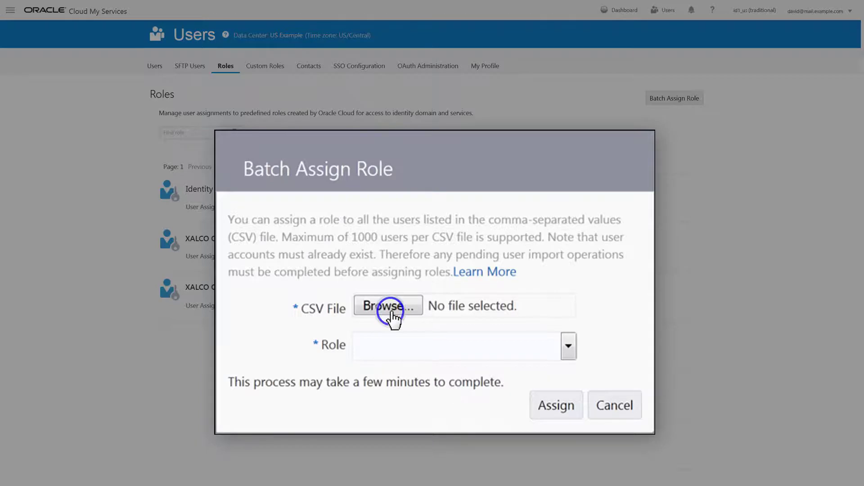
left_click(390, 311)
left_click(427, 166)
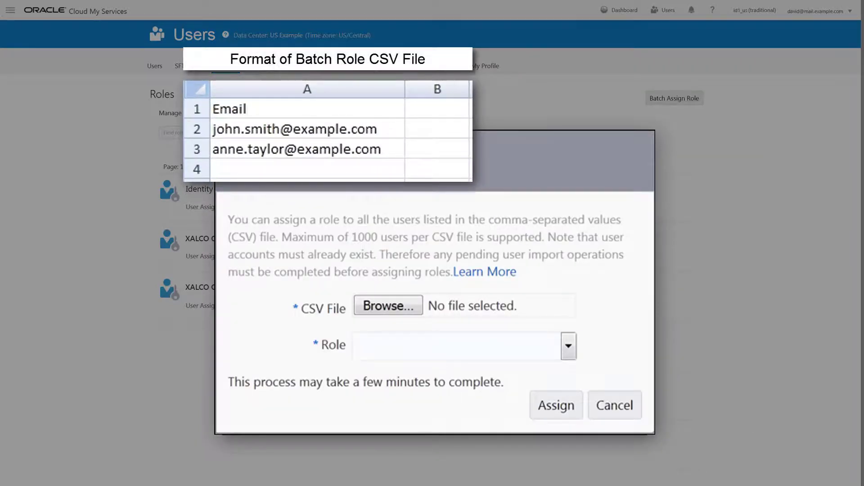
left_click(567, 345)
left_click(557, 390)
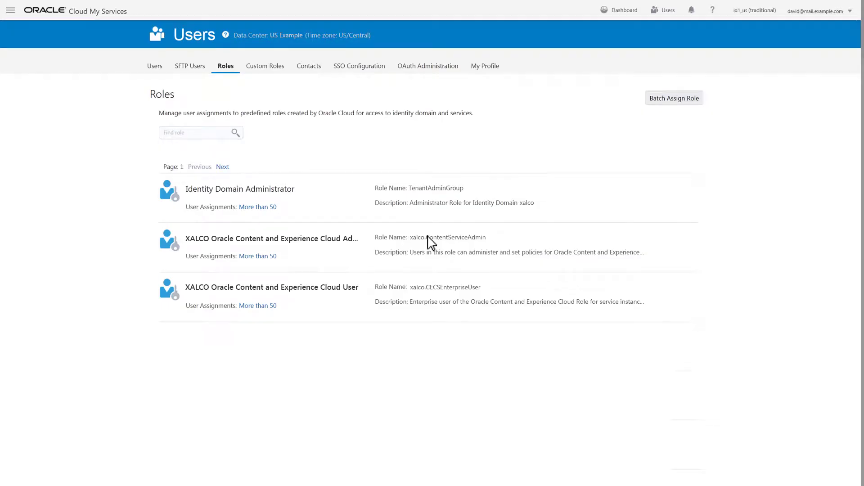
left_click(156, 67)
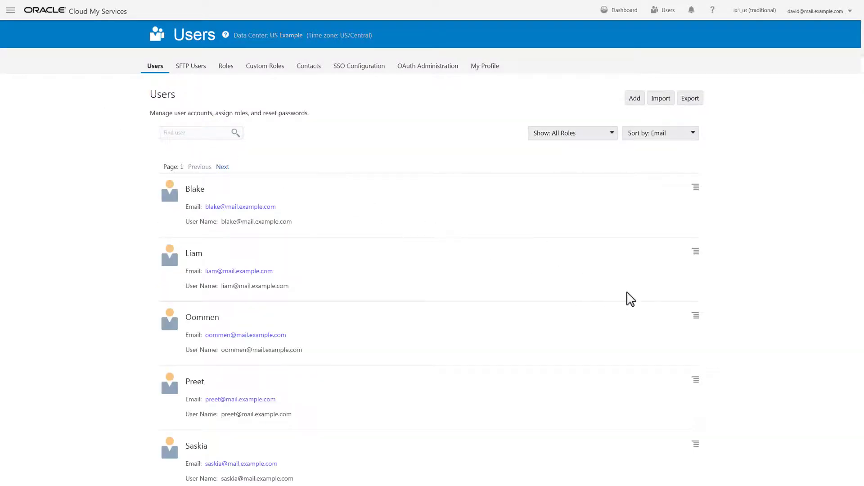
left_click(696, 317)
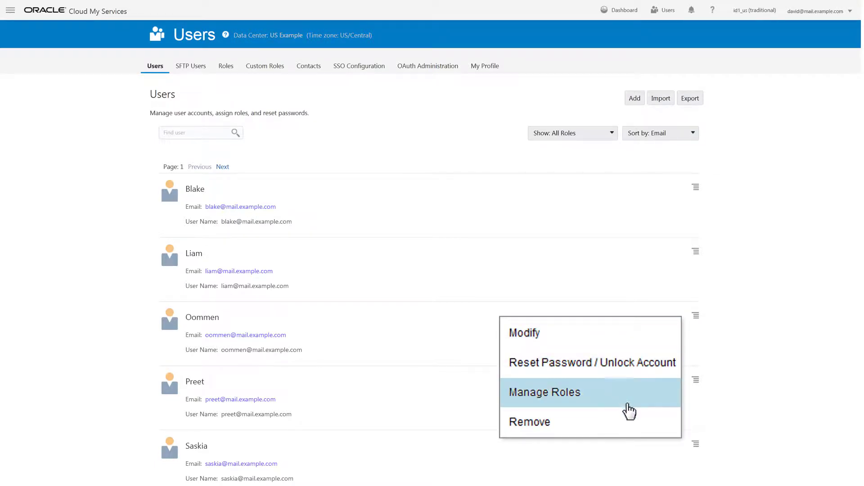
left_click(638, 422)
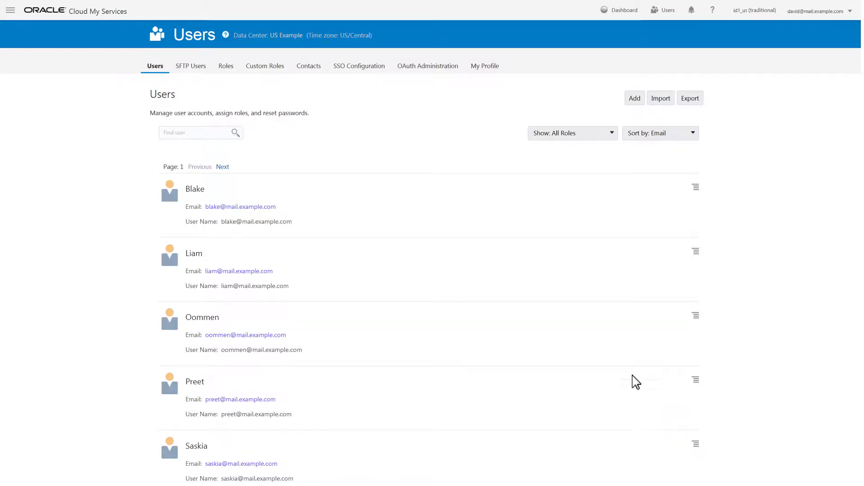
On the dashboard, expand and collapse the XALCO document charts, then go to the xalco service overview
left_click(621, 11)
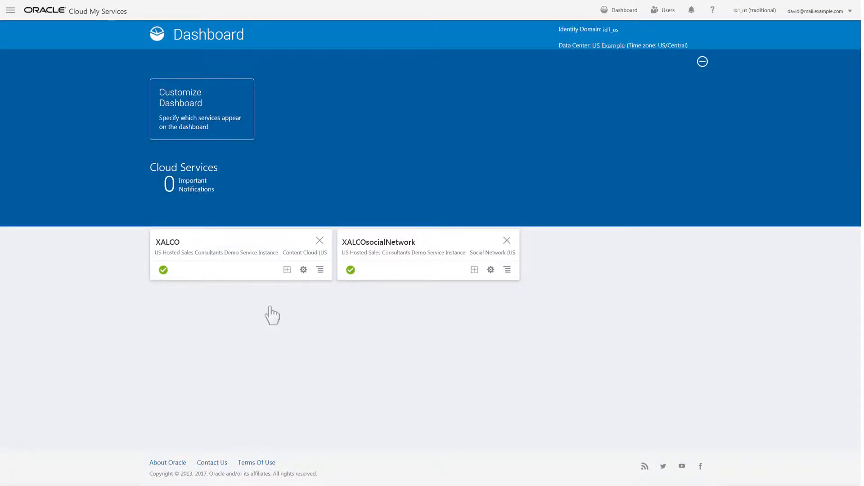
left_click(286, 270)
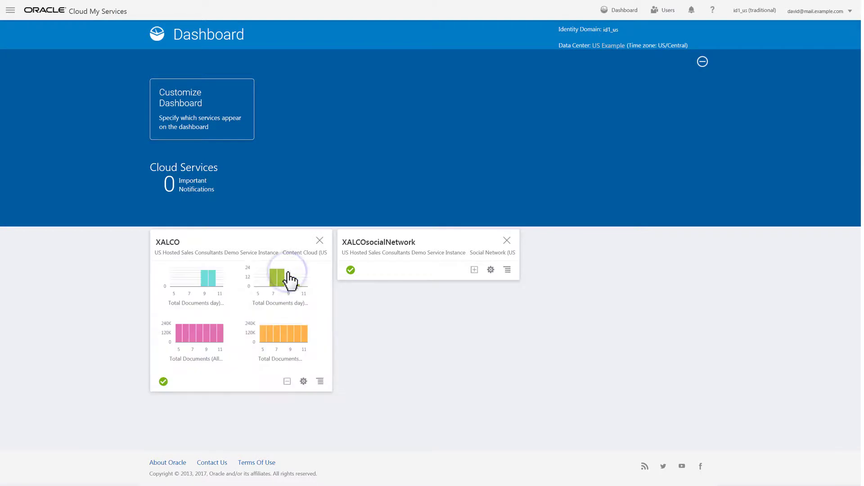
left_click(287, 382)
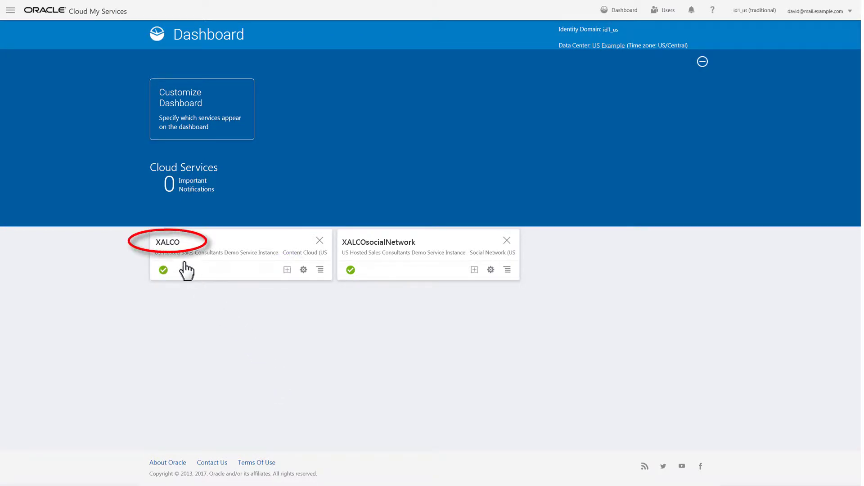
left_click(168, 244)
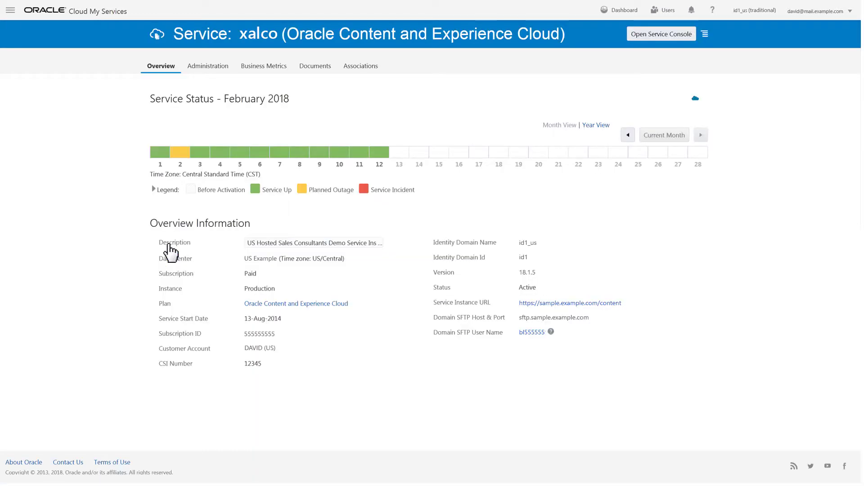